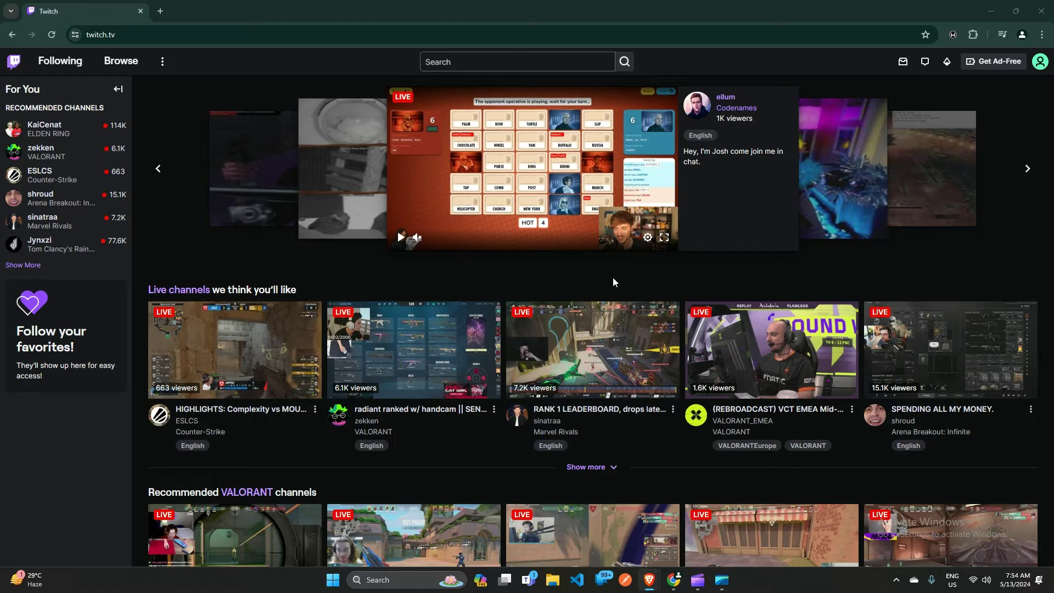
scroll(613, 282, down, 1)
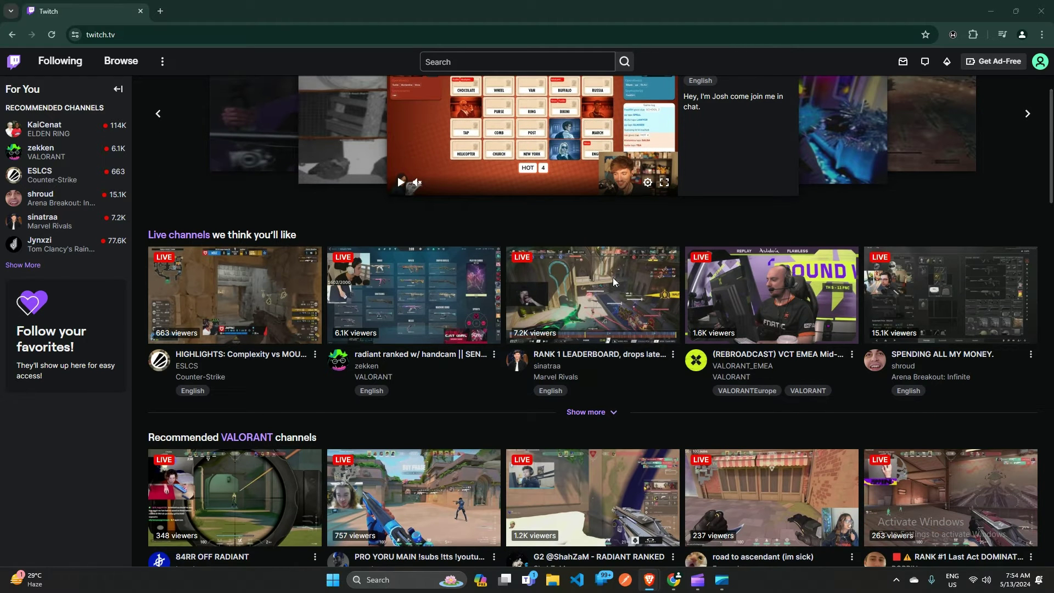
scroll(613, 282, up, 1)
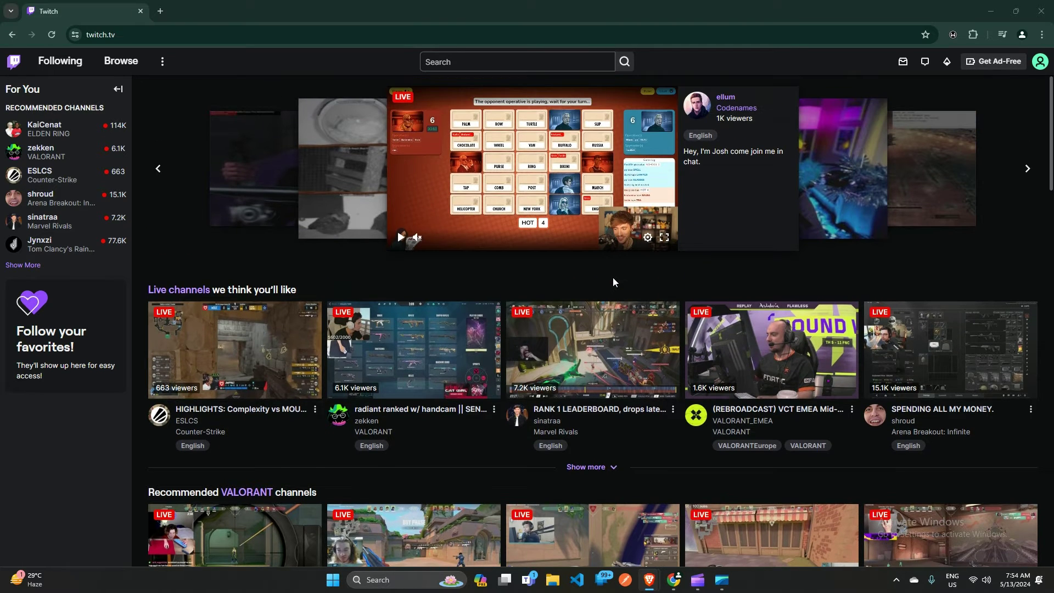
scroll(612, 282, down, 1)
scroll(613, 281, down, 2)
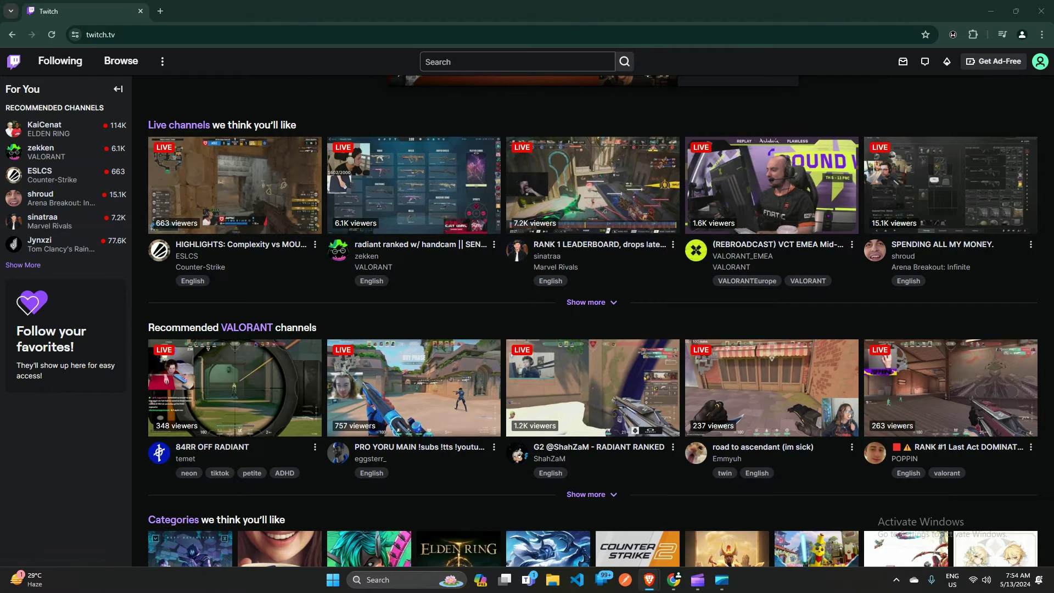
- Open Chrome's Privacy and security settings and cancel the Clear browsing data dialog
click(1041, 35)
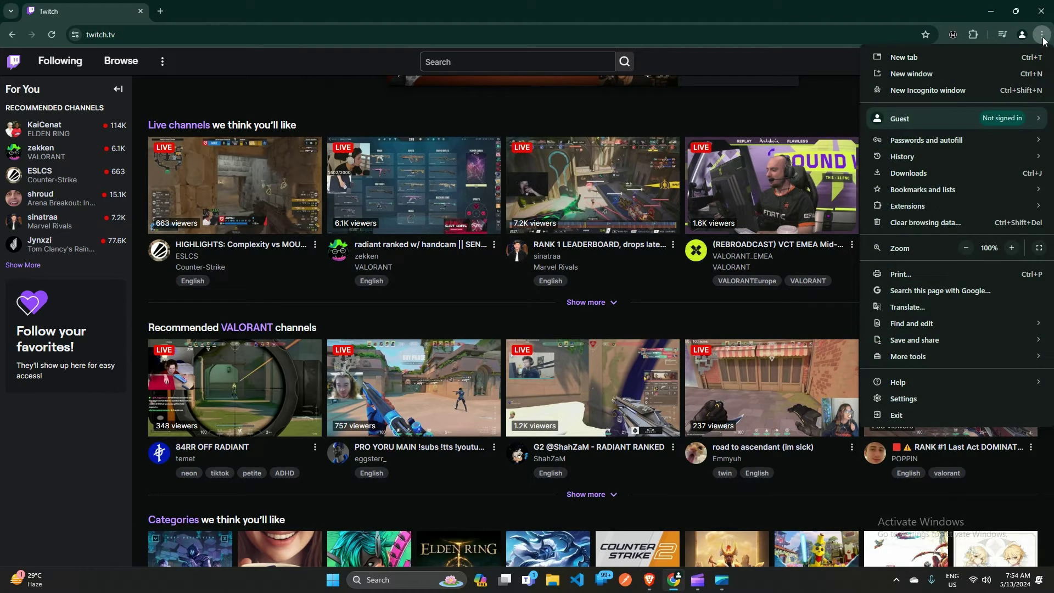
click(932, 398)
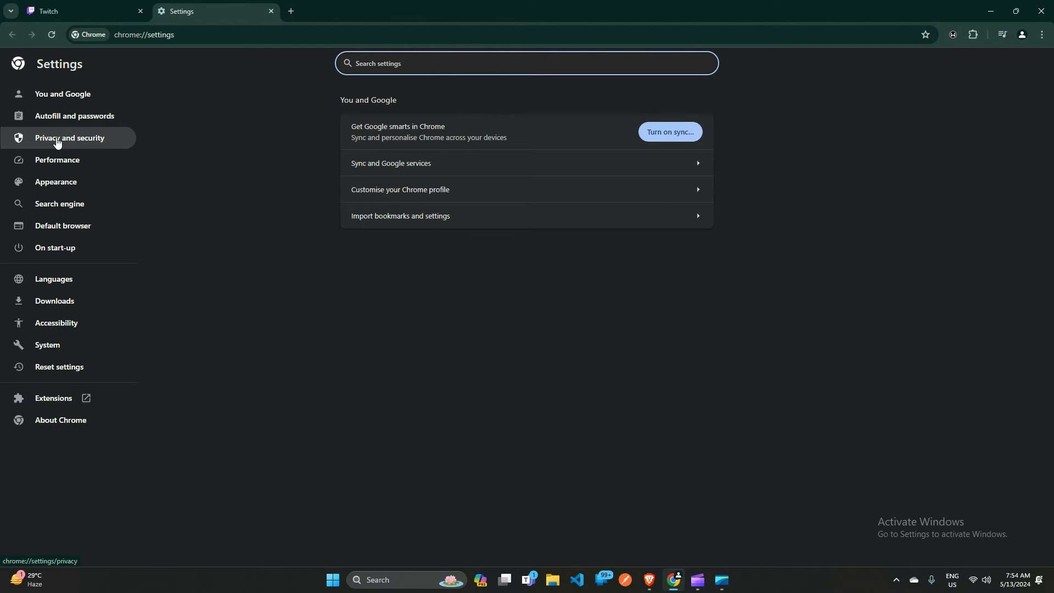
click(65, 140)
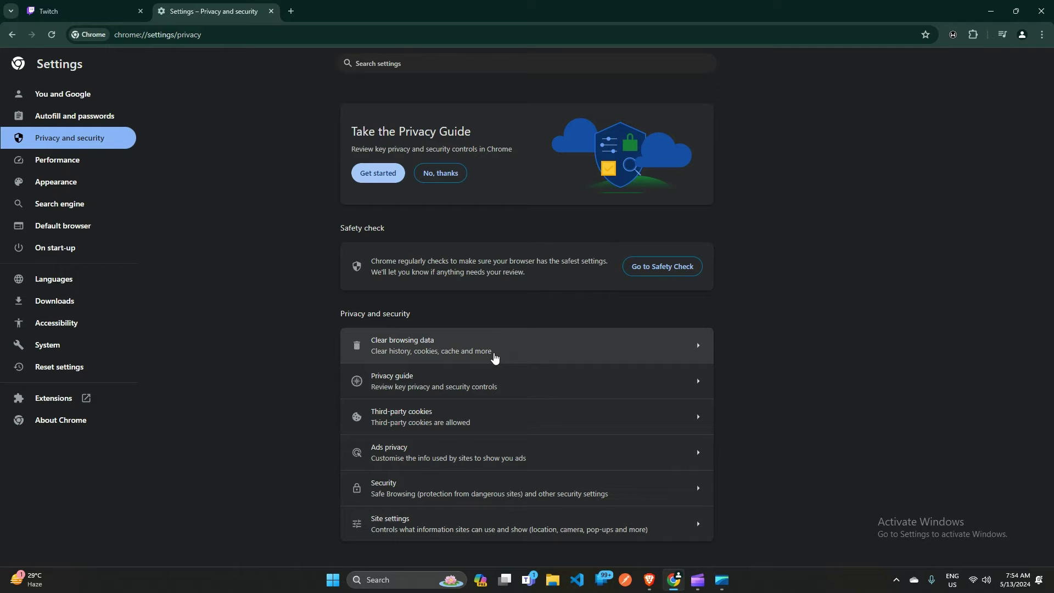
click(507, 353)
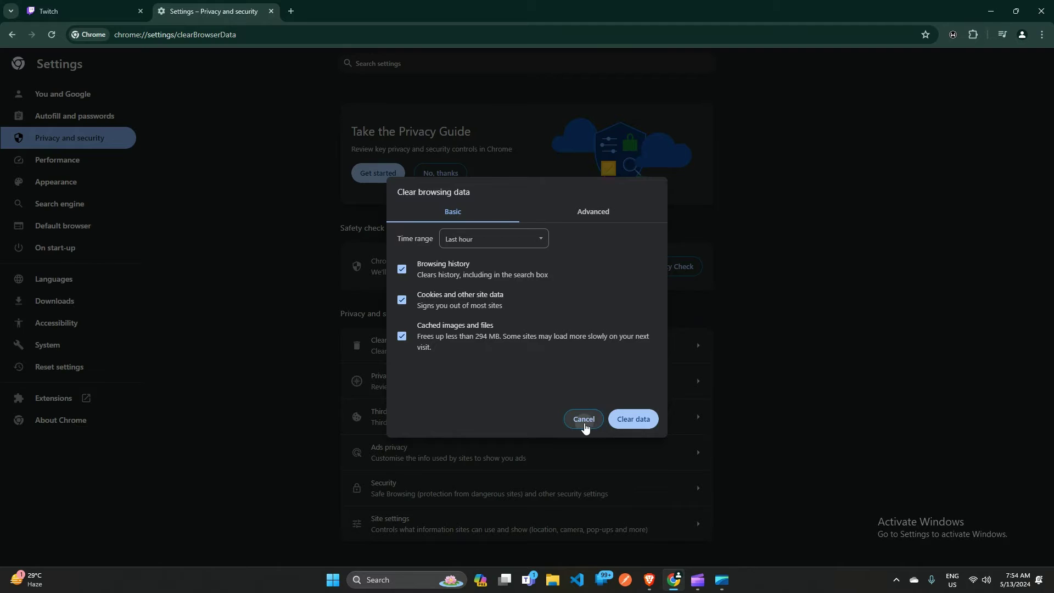
click(584, 422)
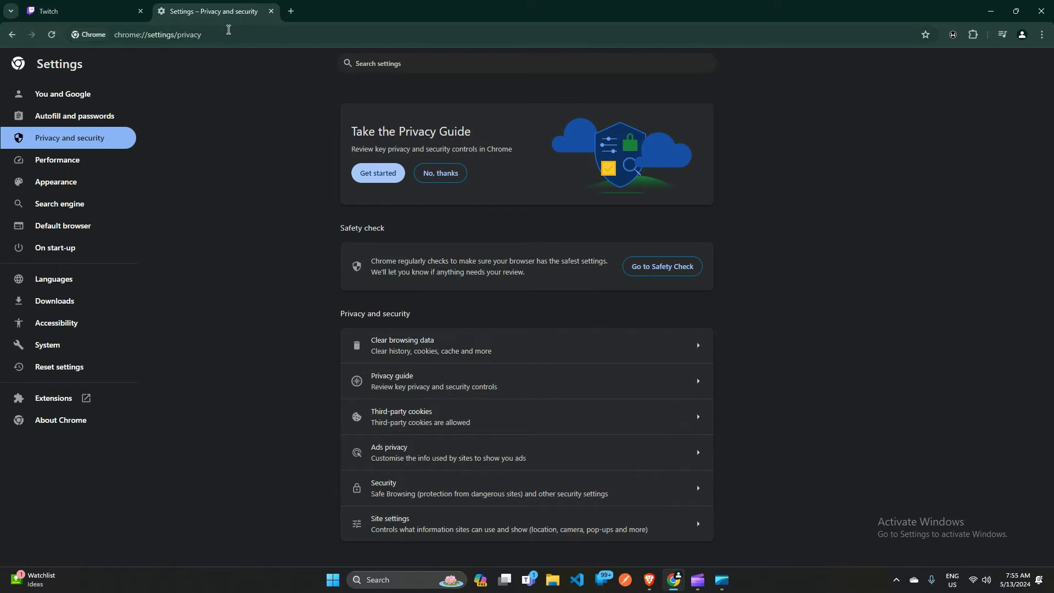
- Switch back to the Twitch tab, leaving the Settings tab open
click(96, 11)
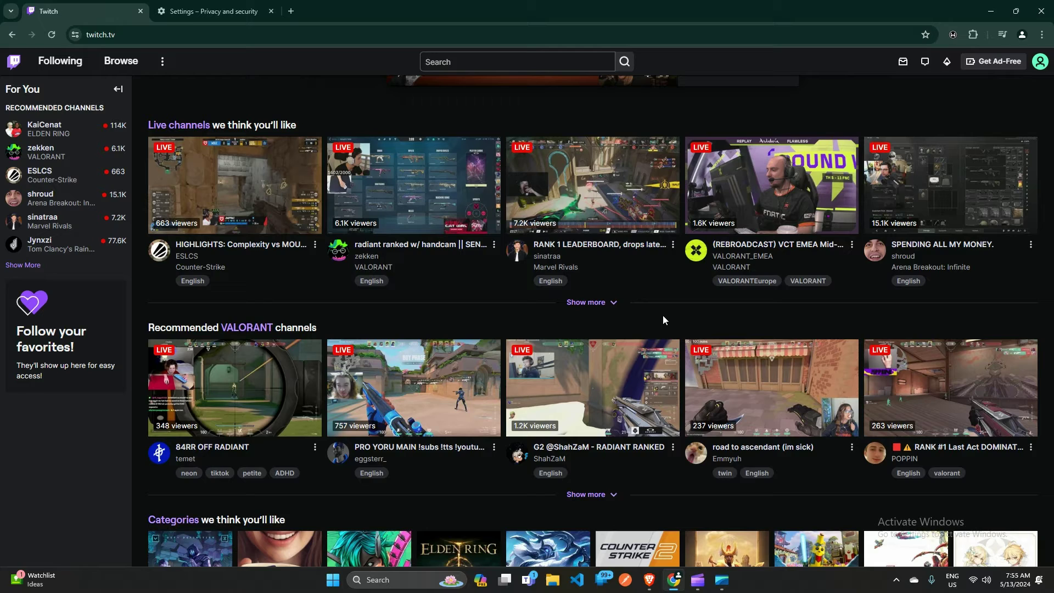
- Review the four installed extensions on the Manage extensions page, then return to Twitch
click(972, 37)
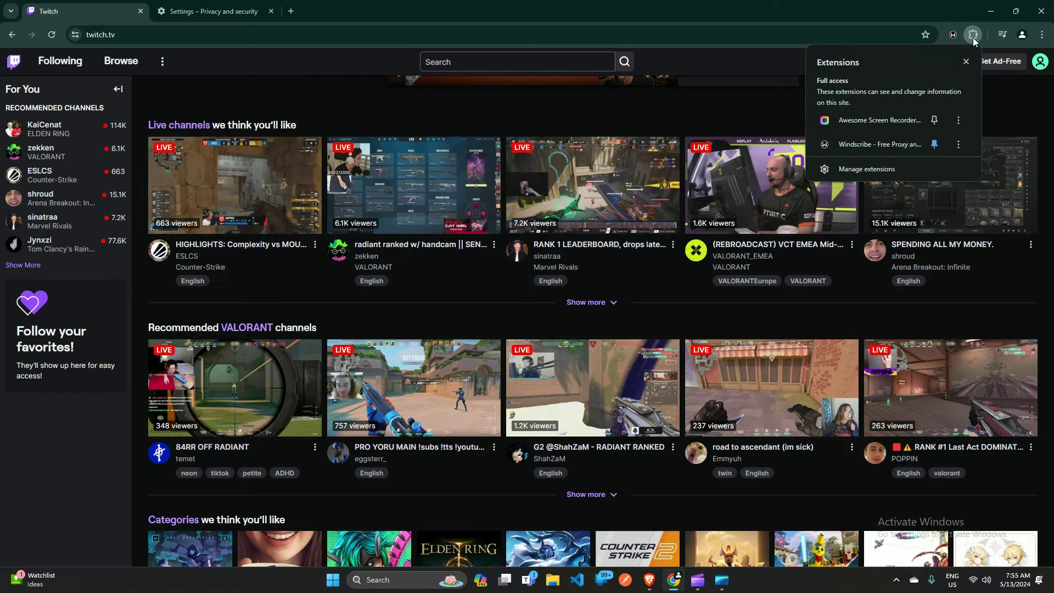
click(864, 168)
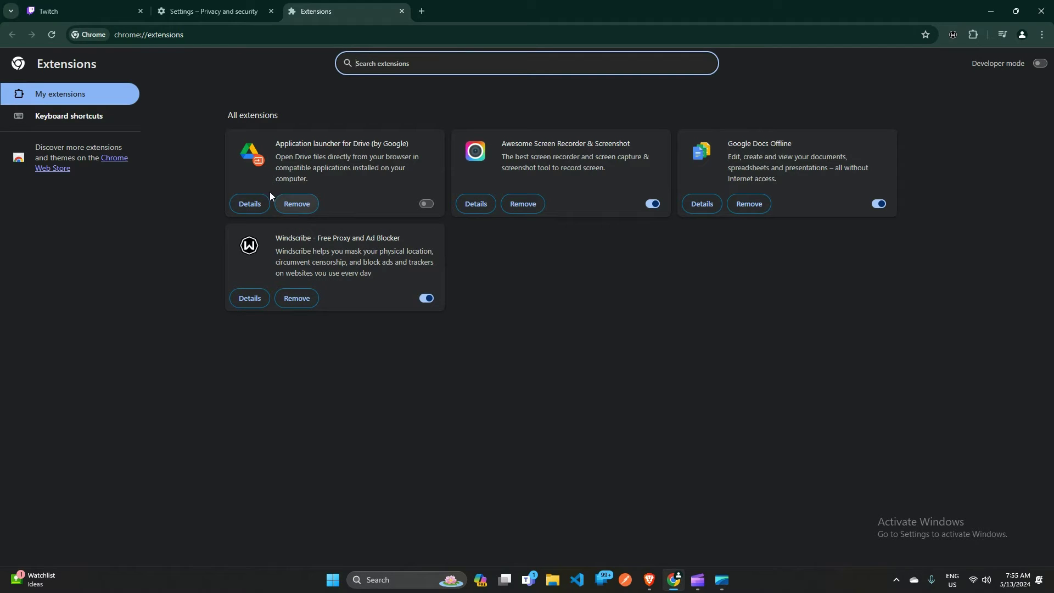
click(91, 12)
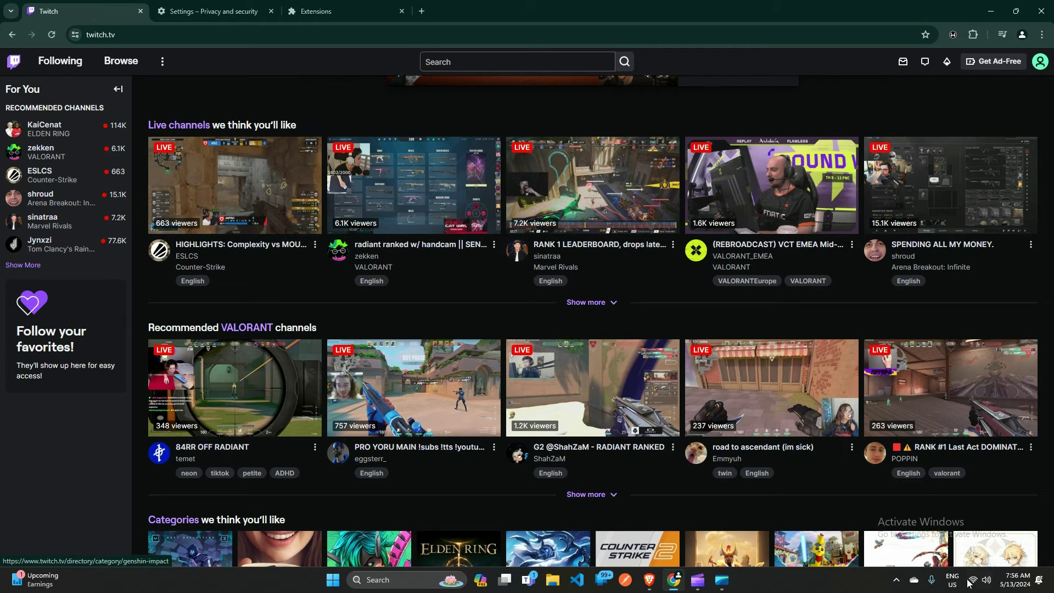
- Toggle Wi-Fi off and on in Windows Quick Settings, then close the panel
click(985, 584)
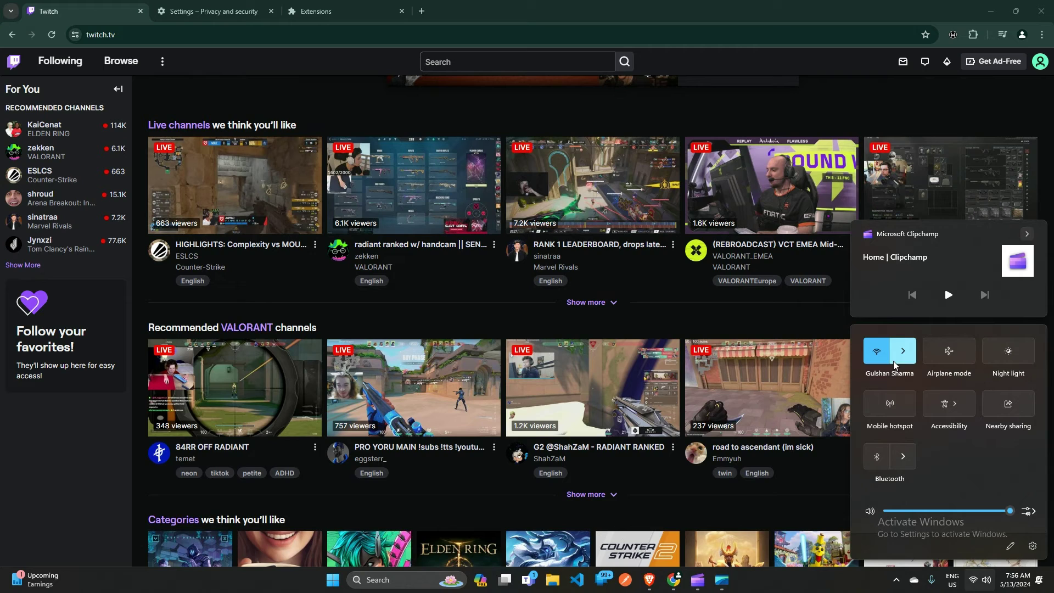
click(842, 583)
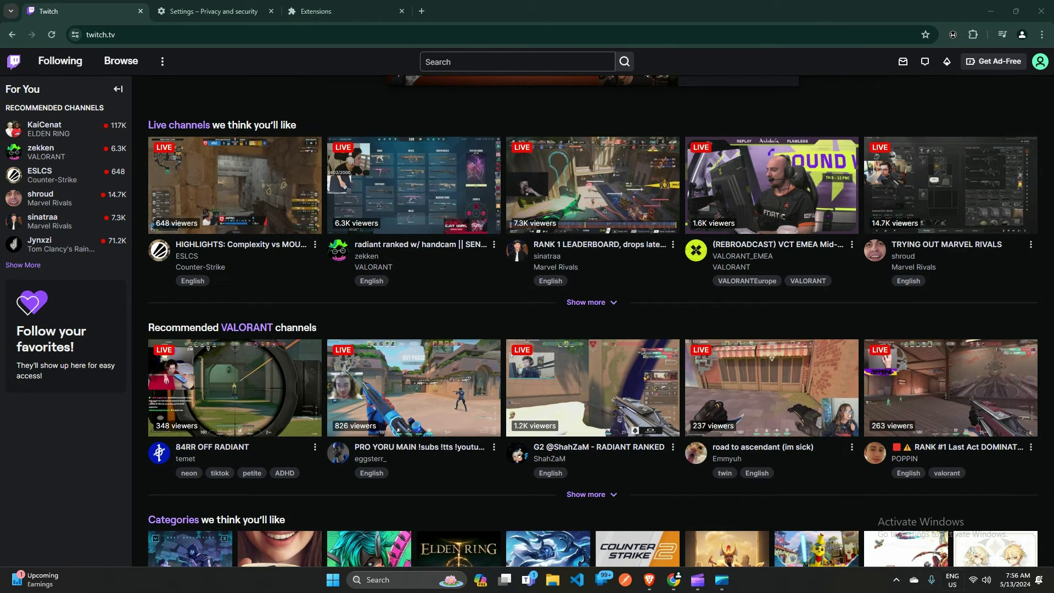
click(980, 580)
click(883, 351)
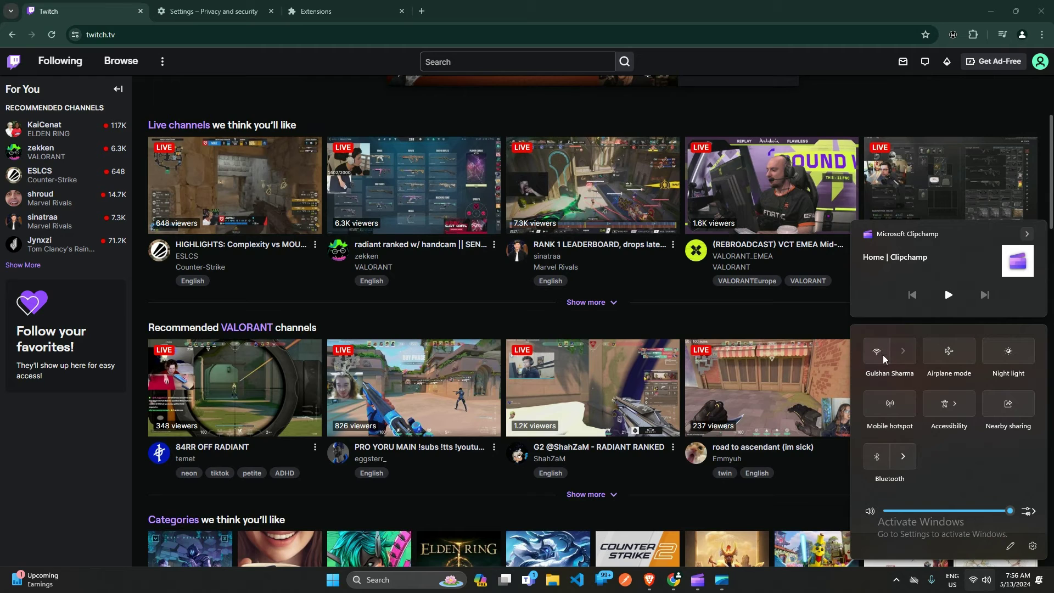
click(883, 351)
click(759, 321)
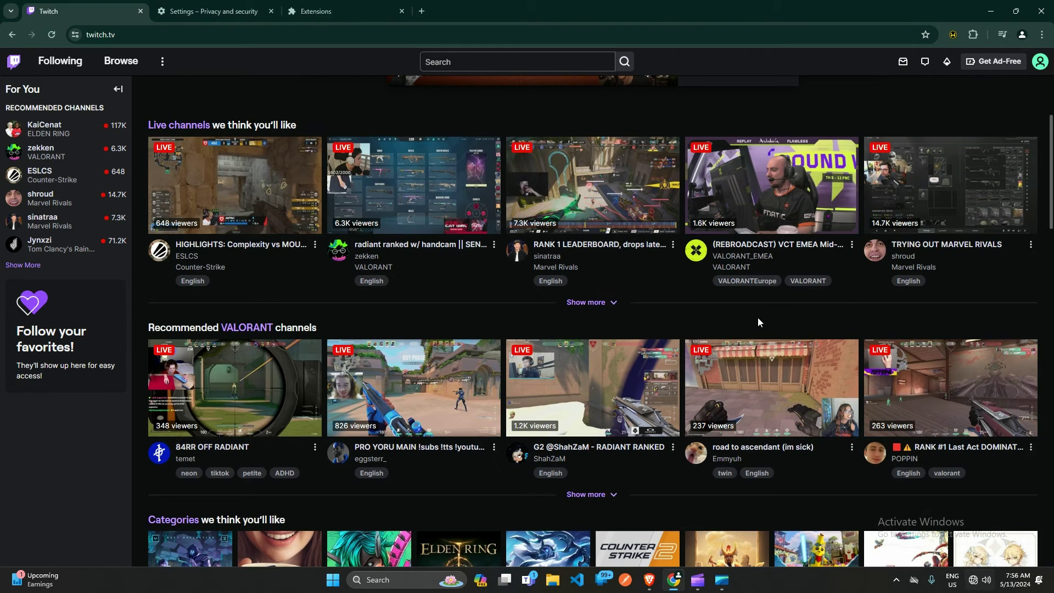
- Start a Google 'speed test' search in a new tab, then stop it loading
click(423, 14)
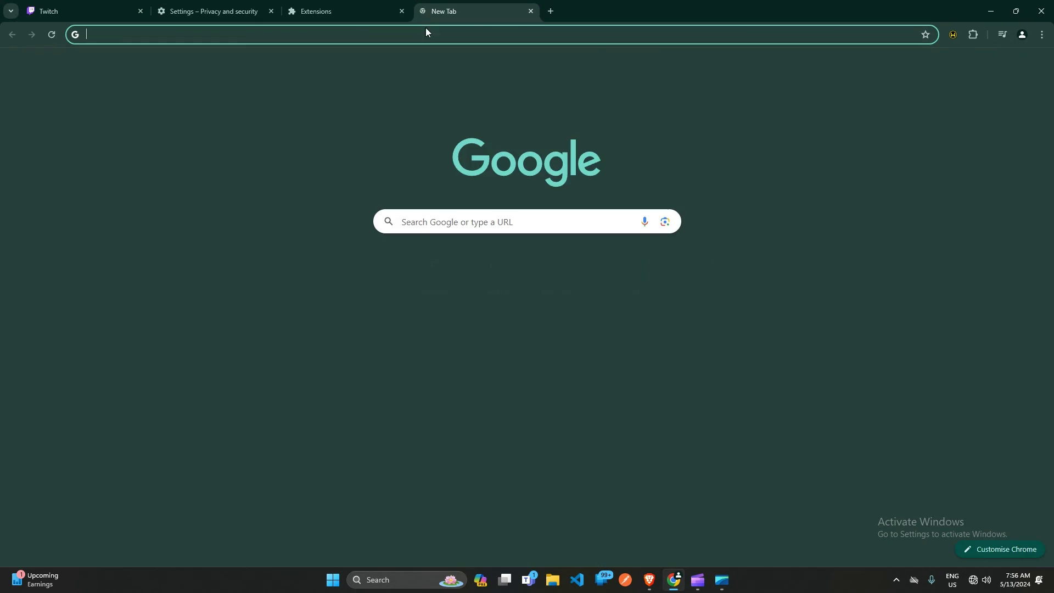
click(427, 34)
text(spe)
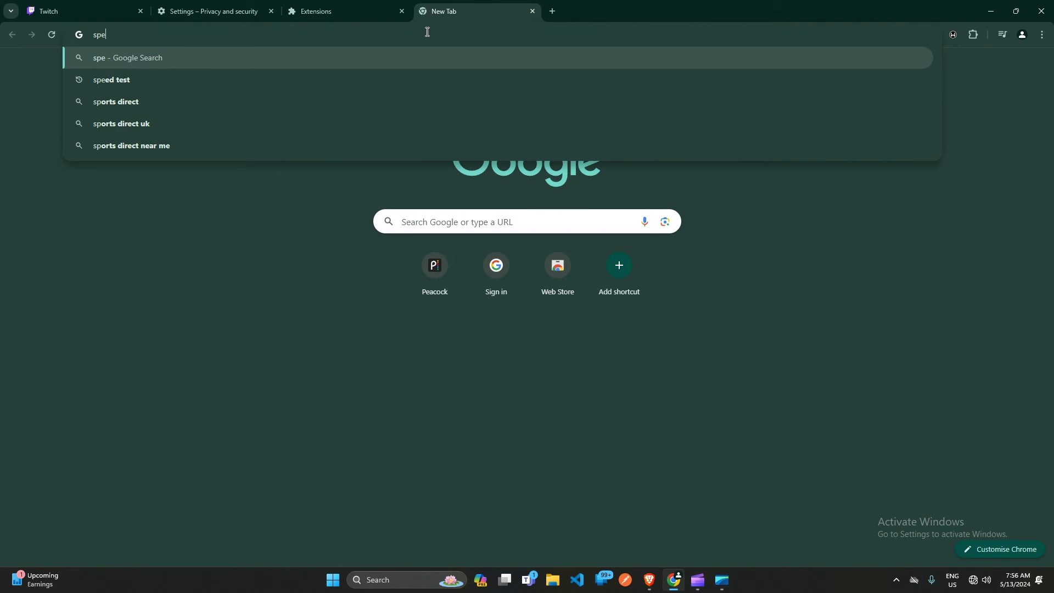
text(ed)
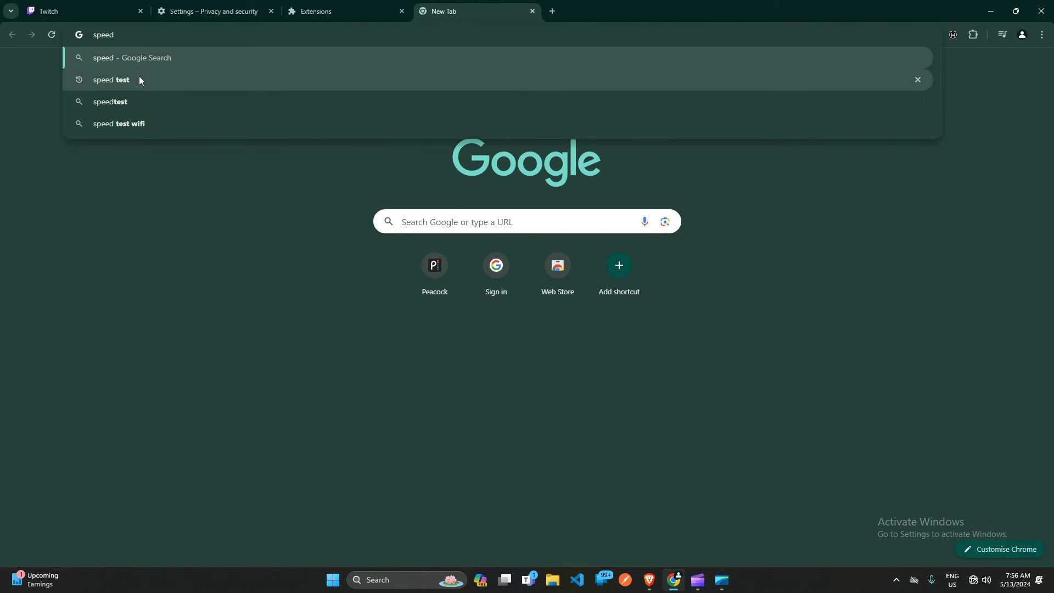
click(139, 79)
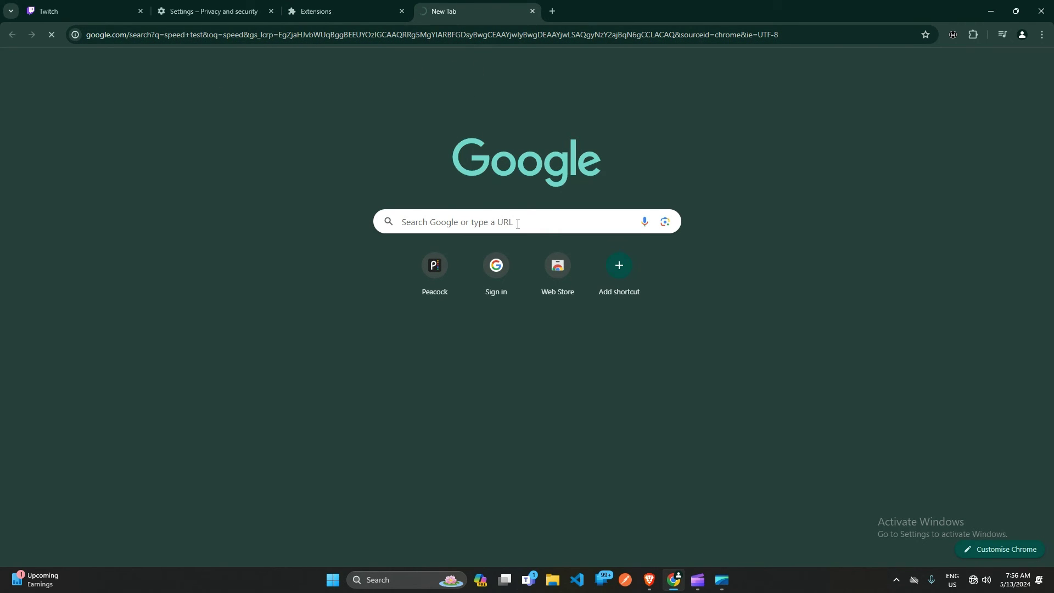
click(58, 34)
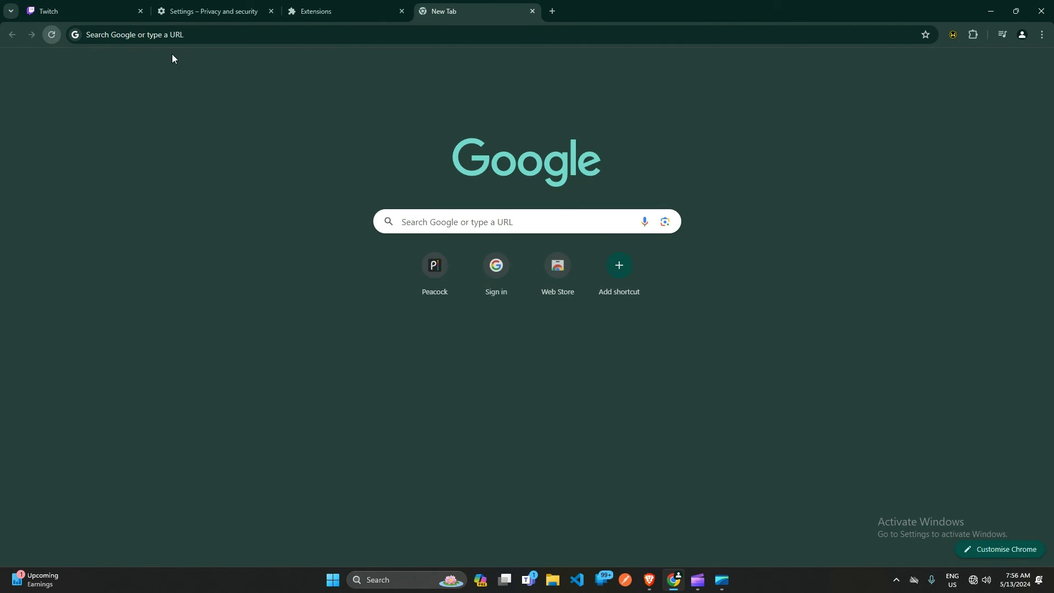
- Switch back to the Twitch tab, leaving the Settings, Extensions and new tabs open
click(75, 11)
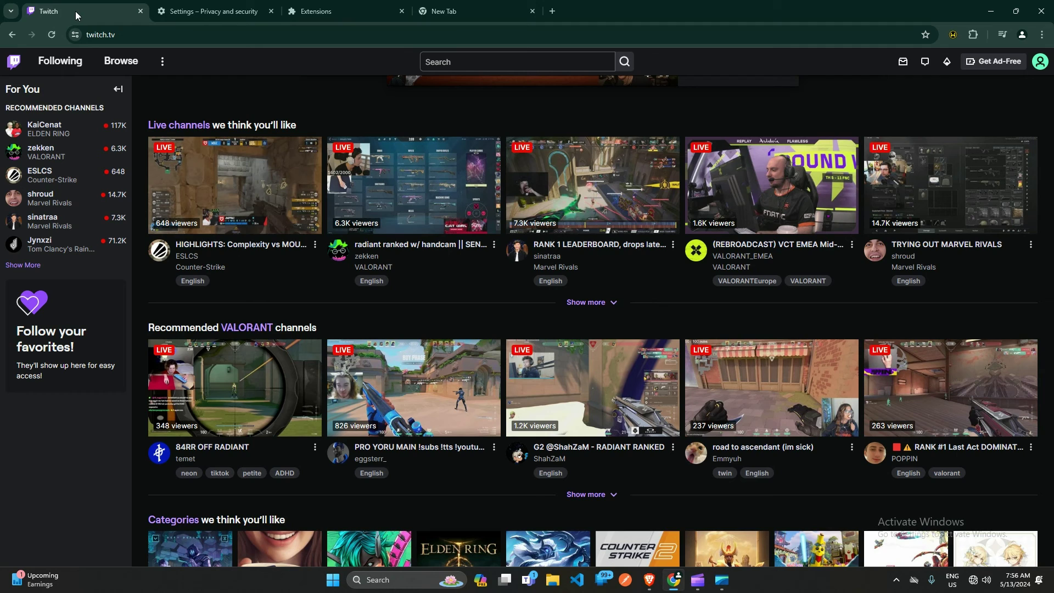